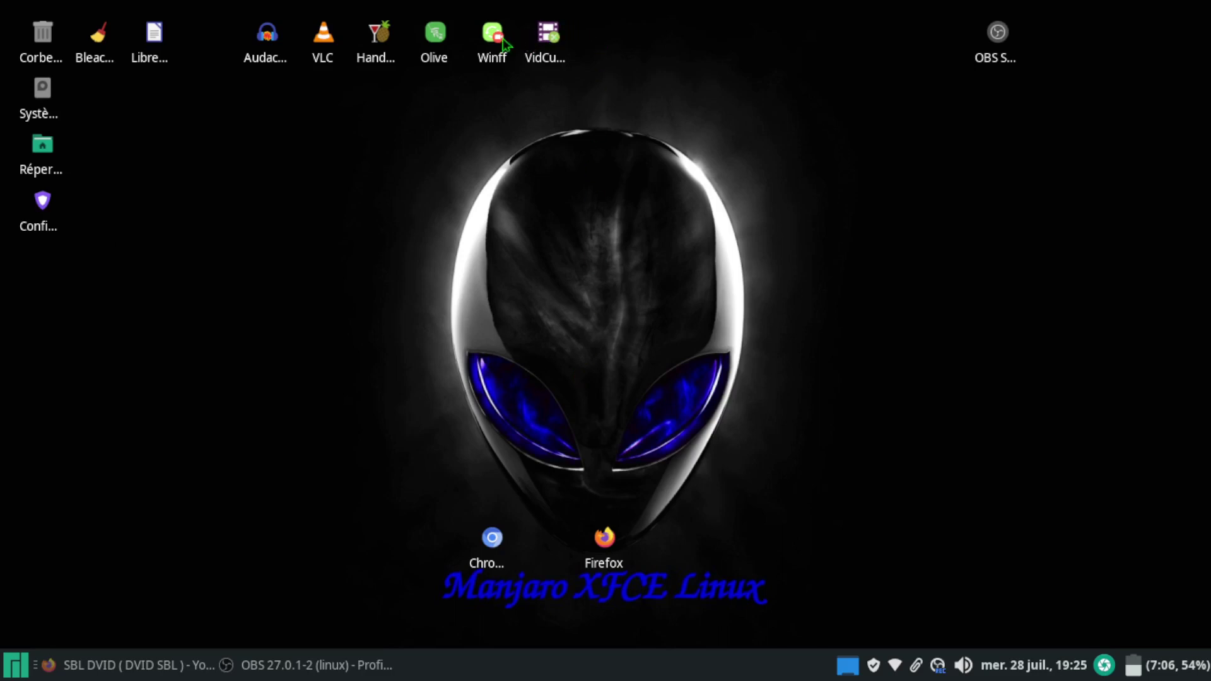
- Launch WinFF and enlarge its window on the desktop
double_click(493, 35)
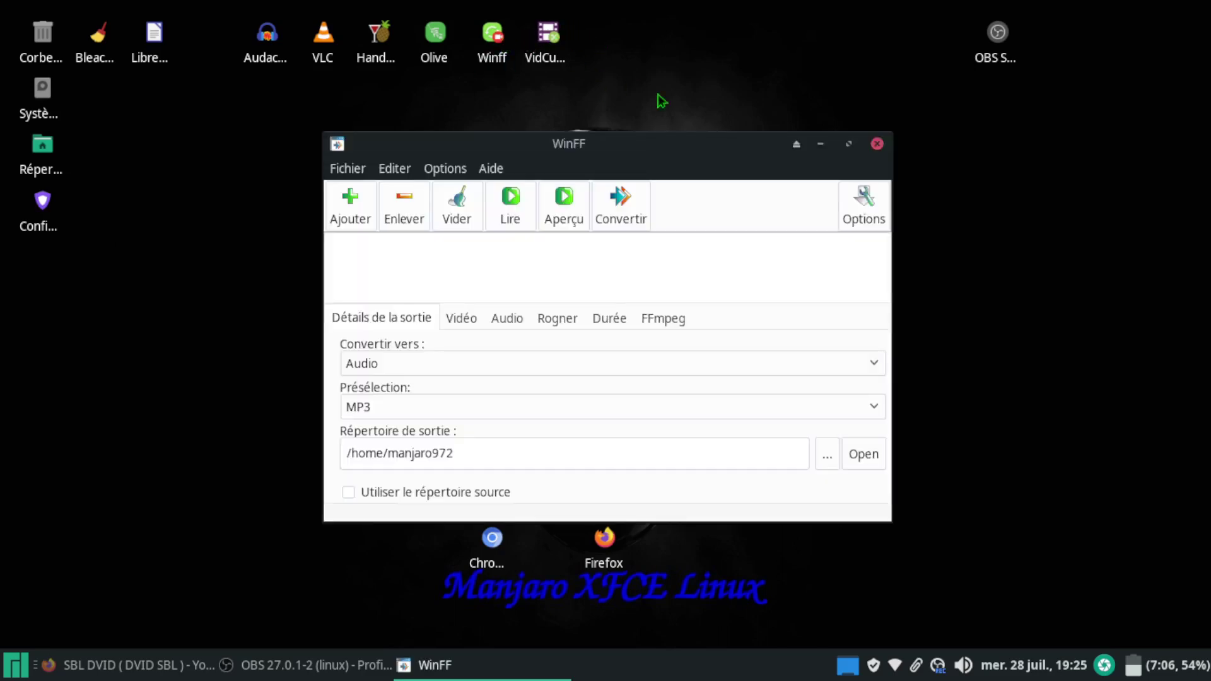
drag(700, 151, 636, 99)
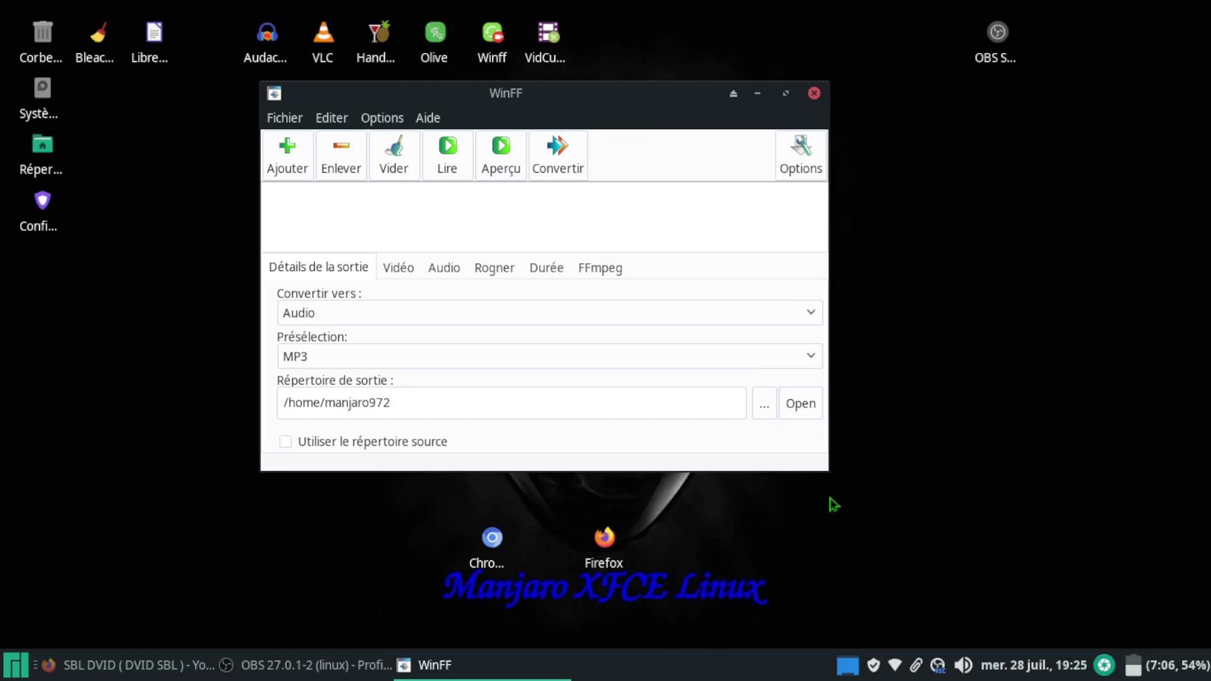
drag(828, 472, 952, 607)
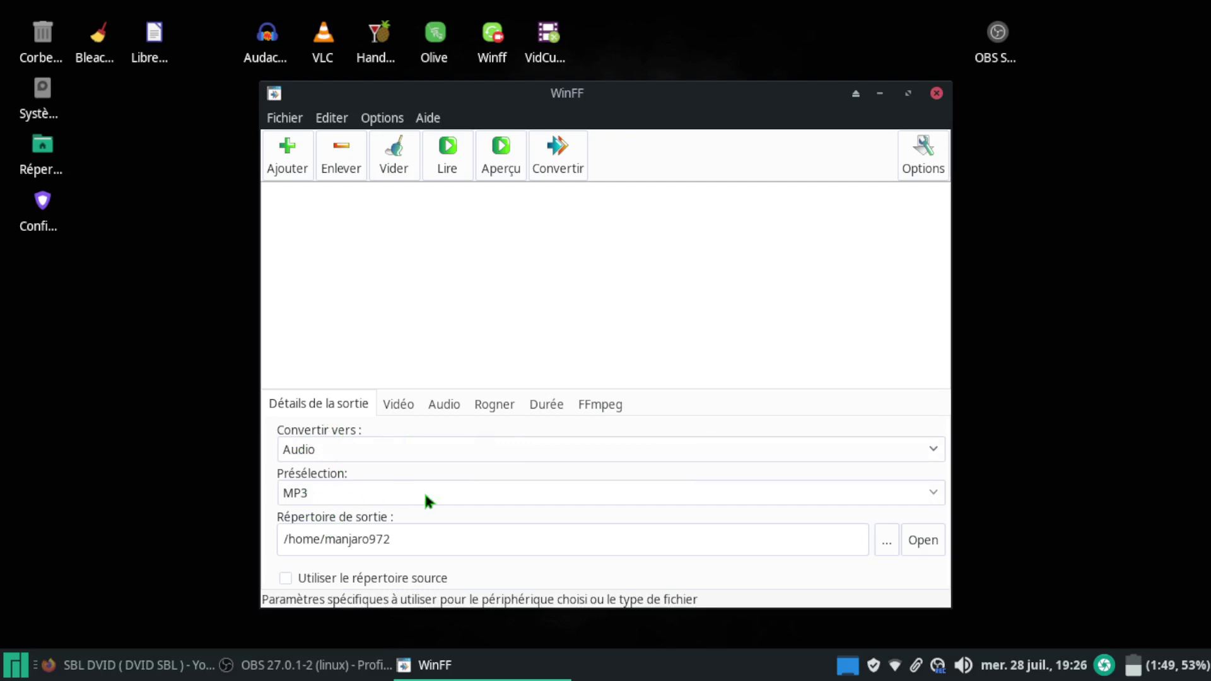
- Move the WinFF window higher and enable using the source directory for the output
click(920, 494)
click(933, 494)
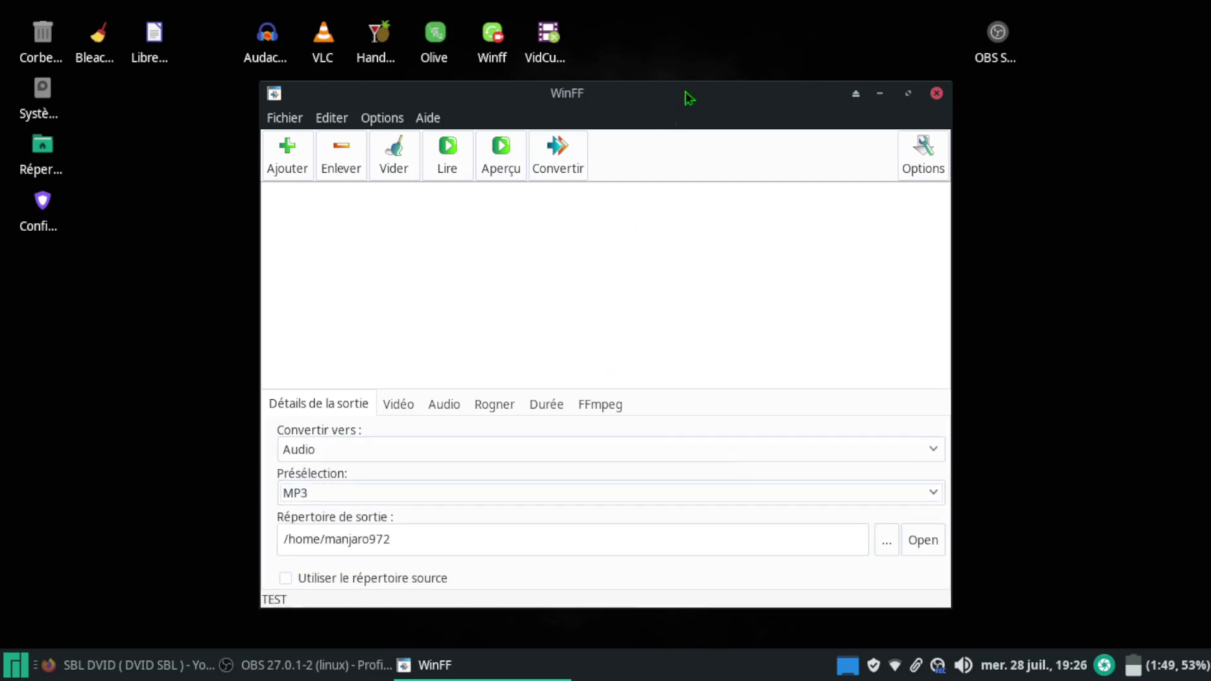
drag(689, 81, 694, 25)
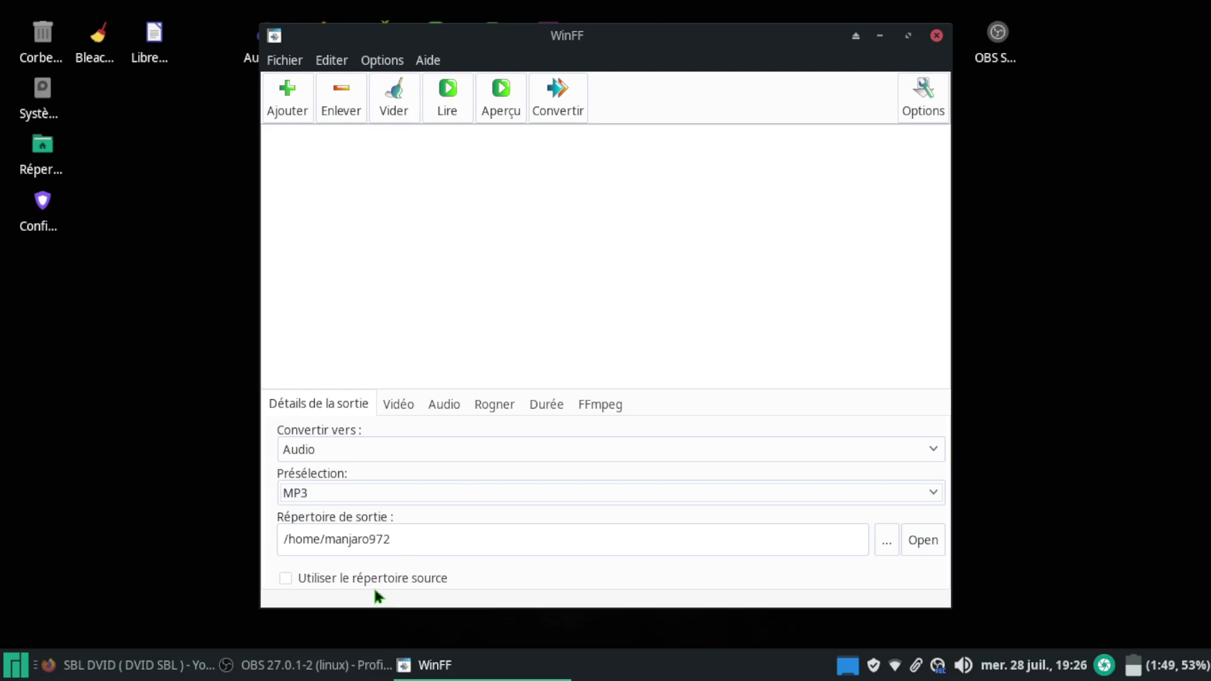
click(285, 579)
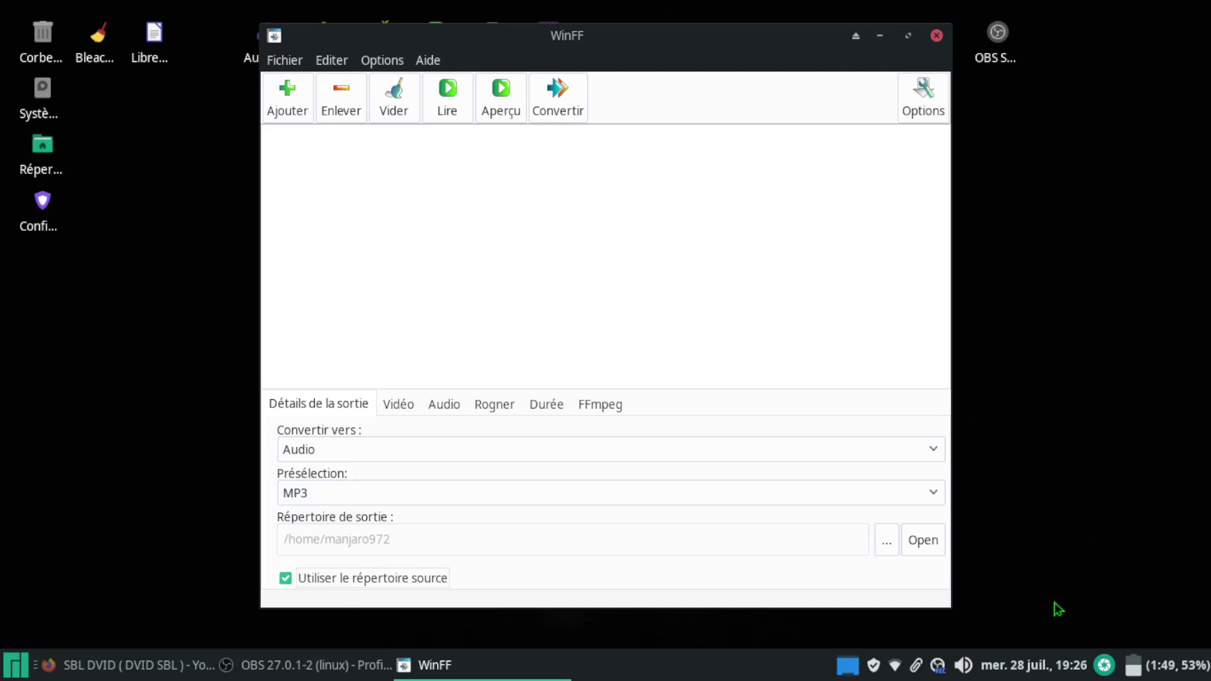
- Open the software manager, search its packages for xterm, and close it
click(876, 673)
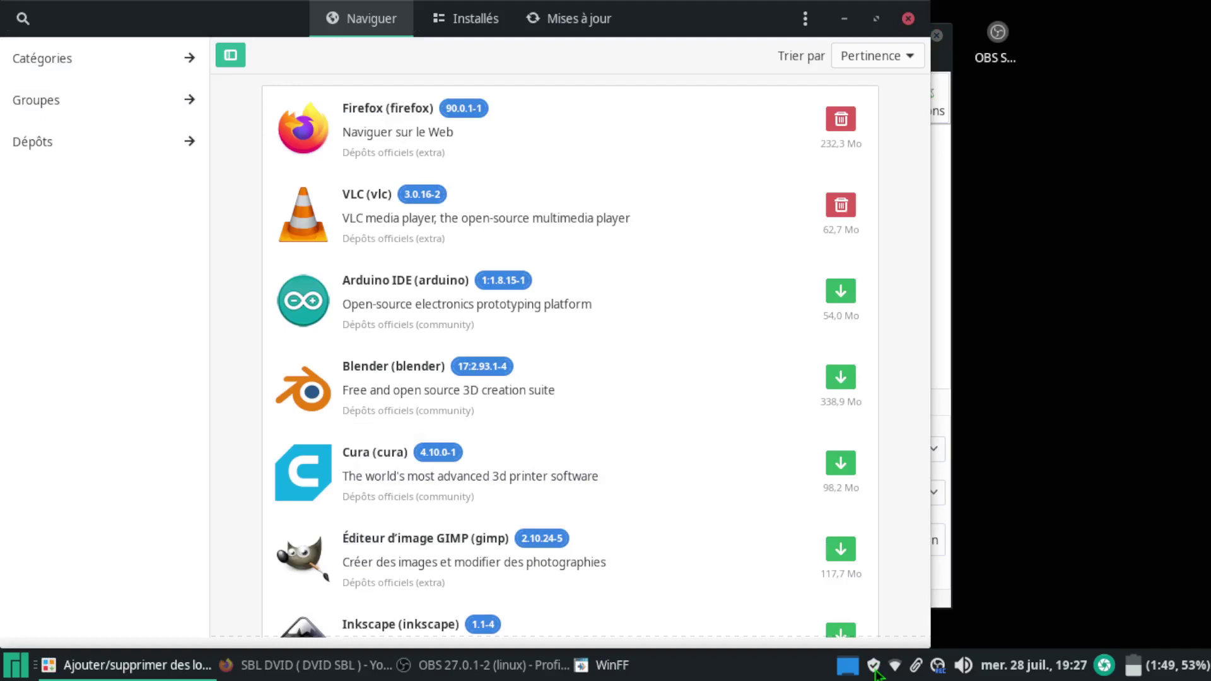
drag(689, 18, 810, 17)
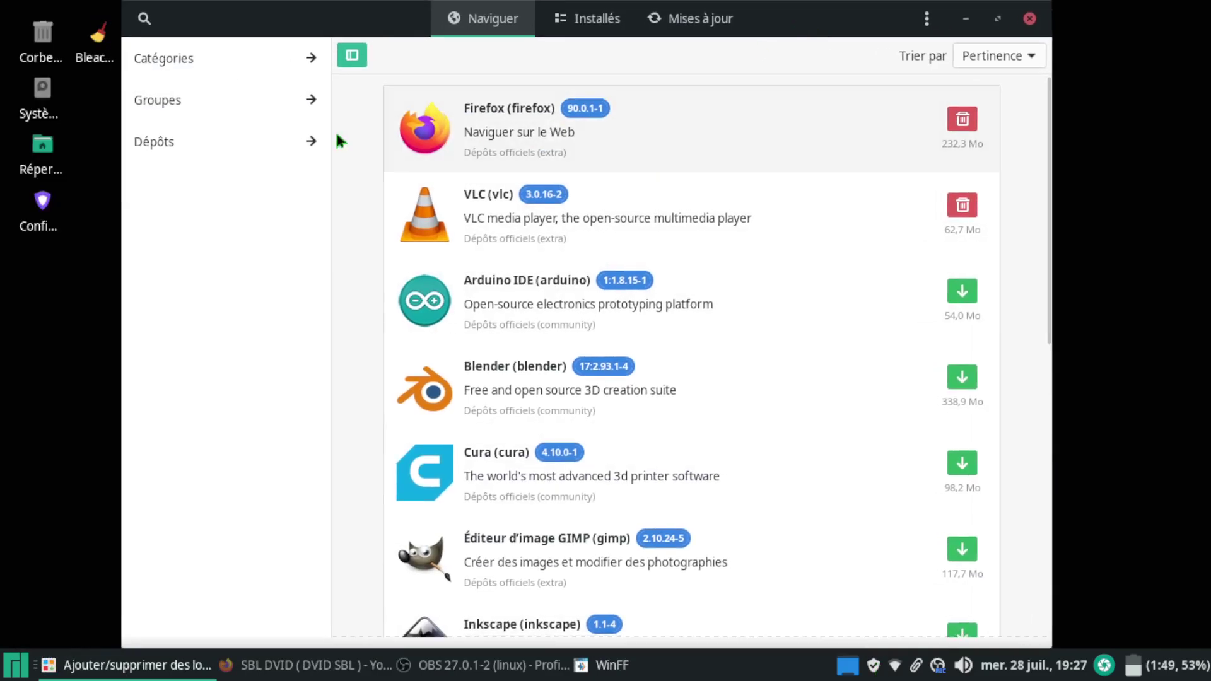
click(144, 18)
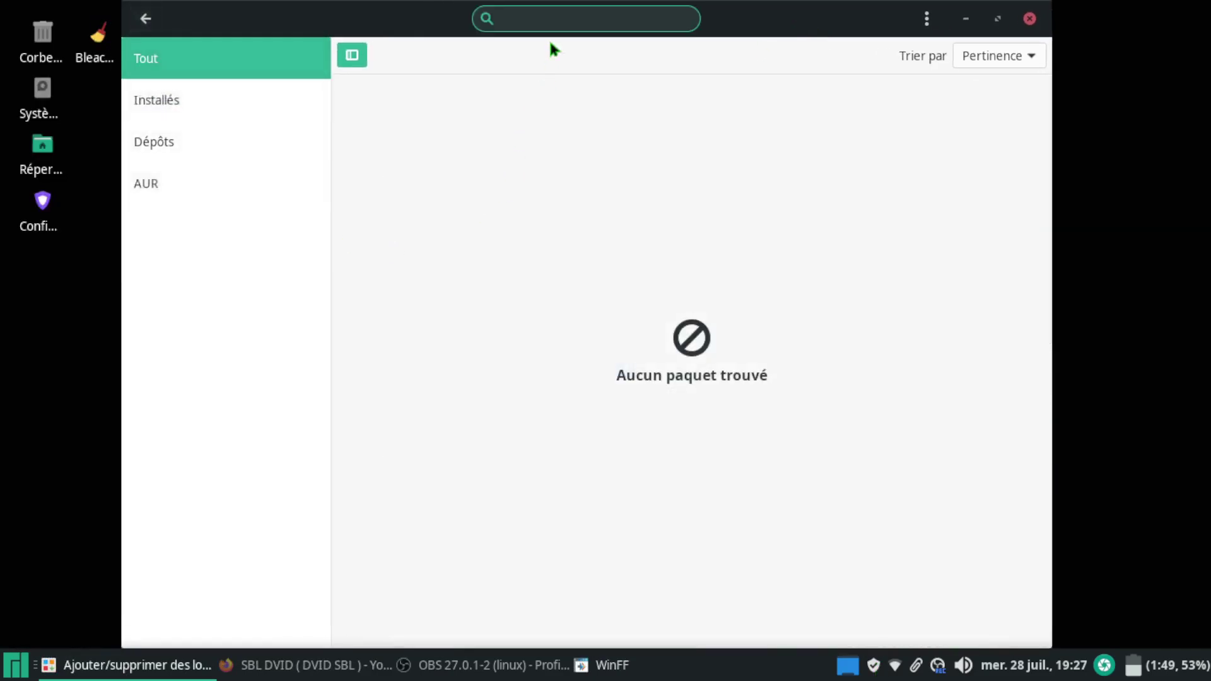
text(xterm)
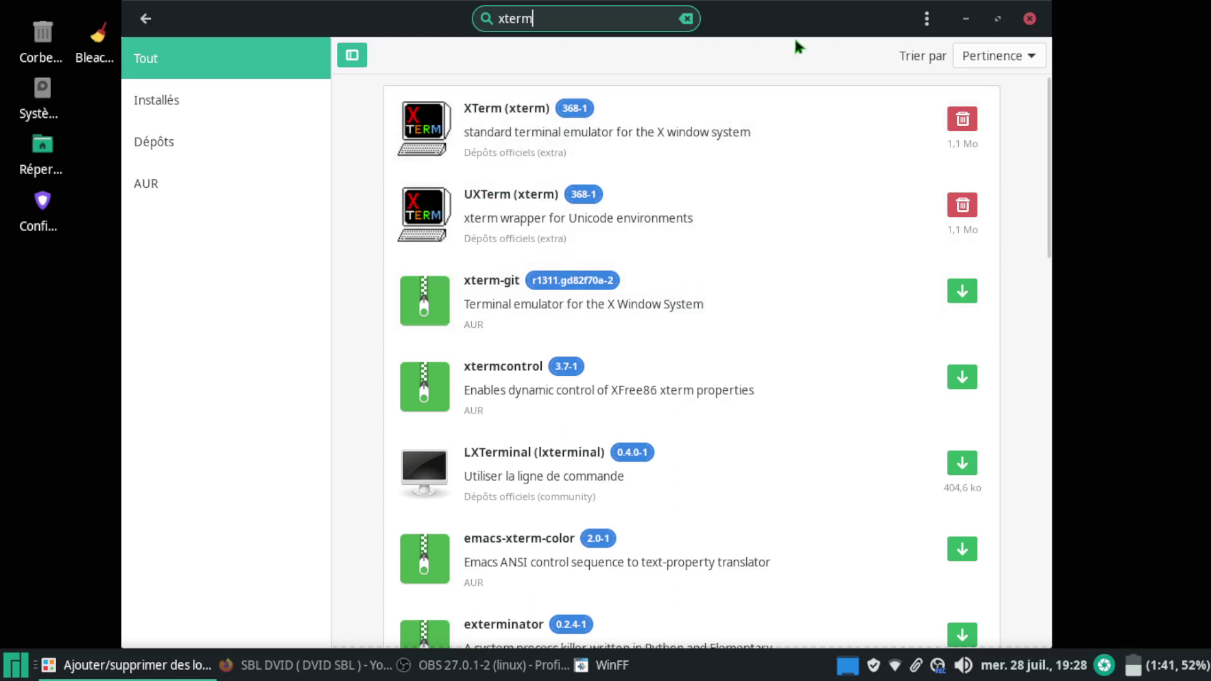
click(1029, 18)
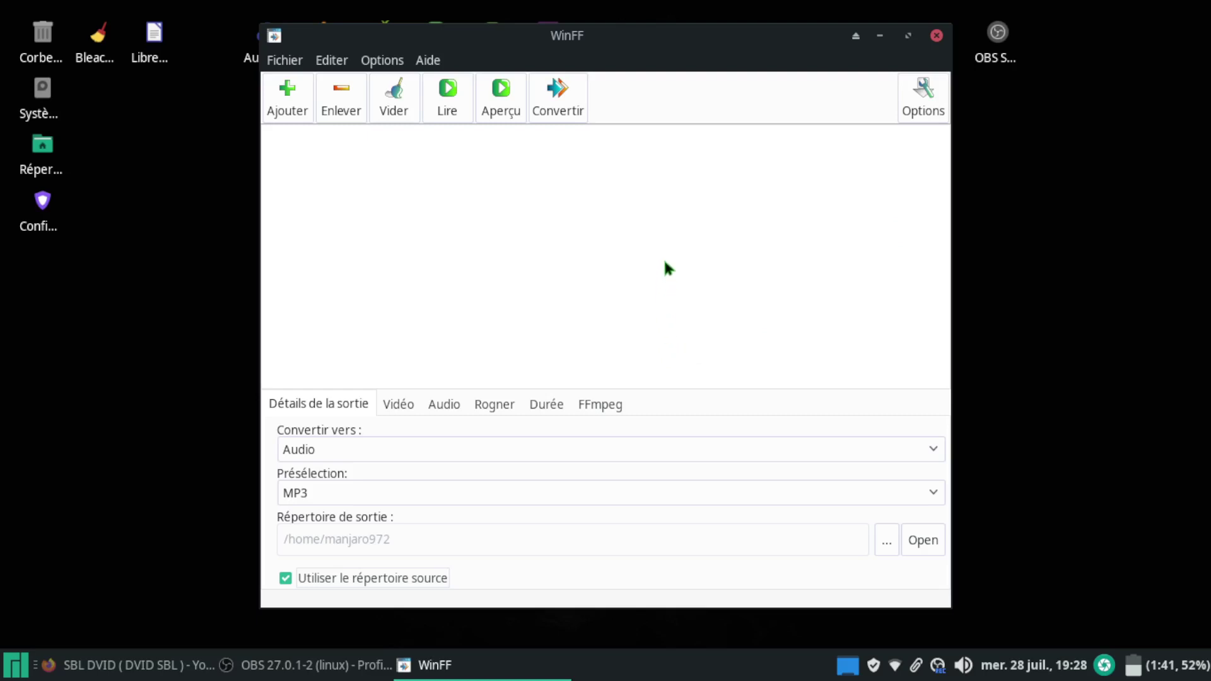
- Open the WinFF preferences at the Linux settings and reposition the dialog
click(333, 60)
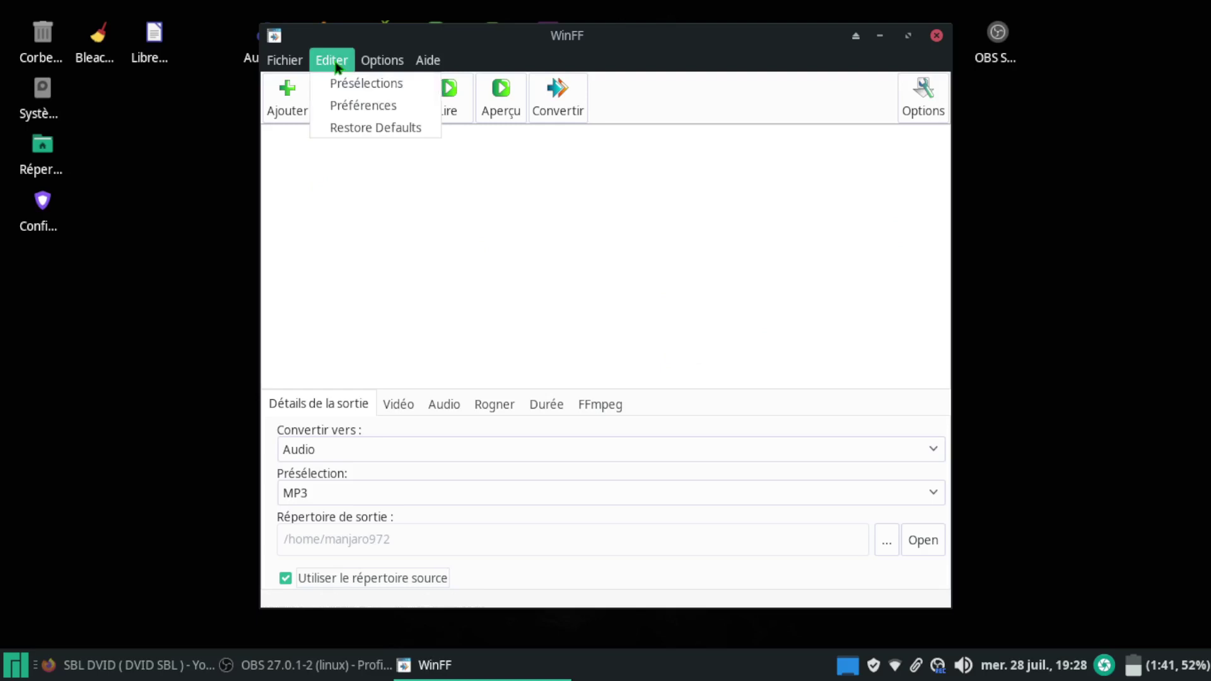
click(363, 105)
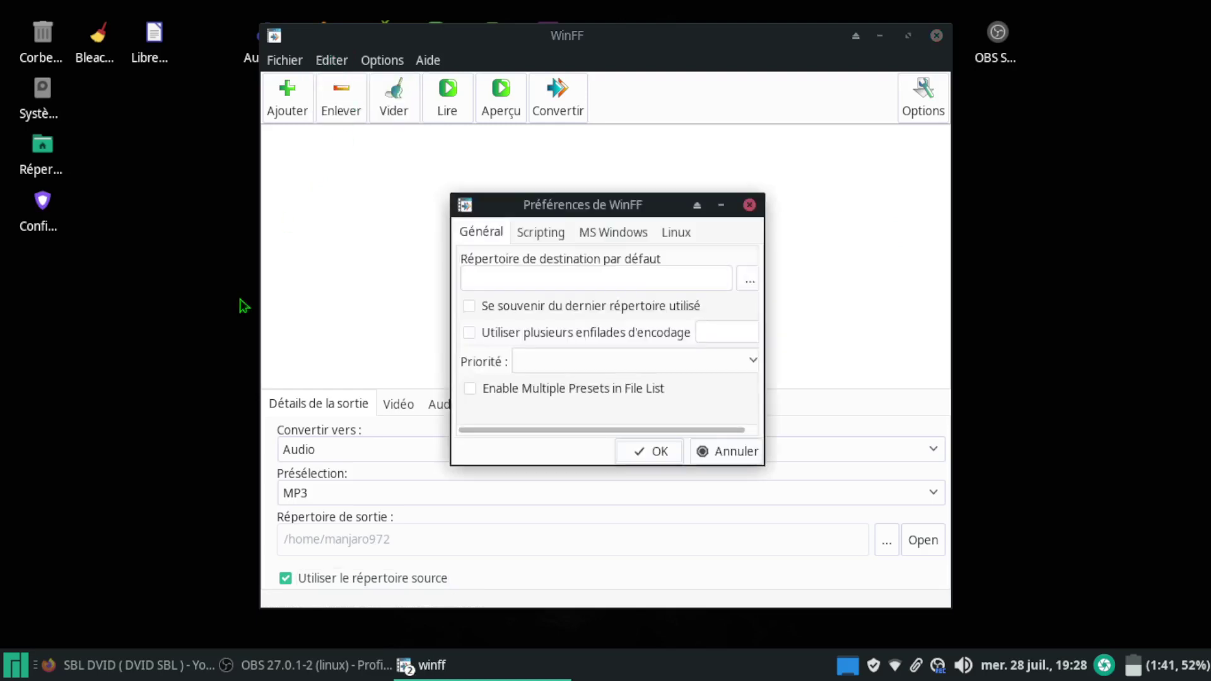
click(678, 231)
drag(760, 465, 784, 474)
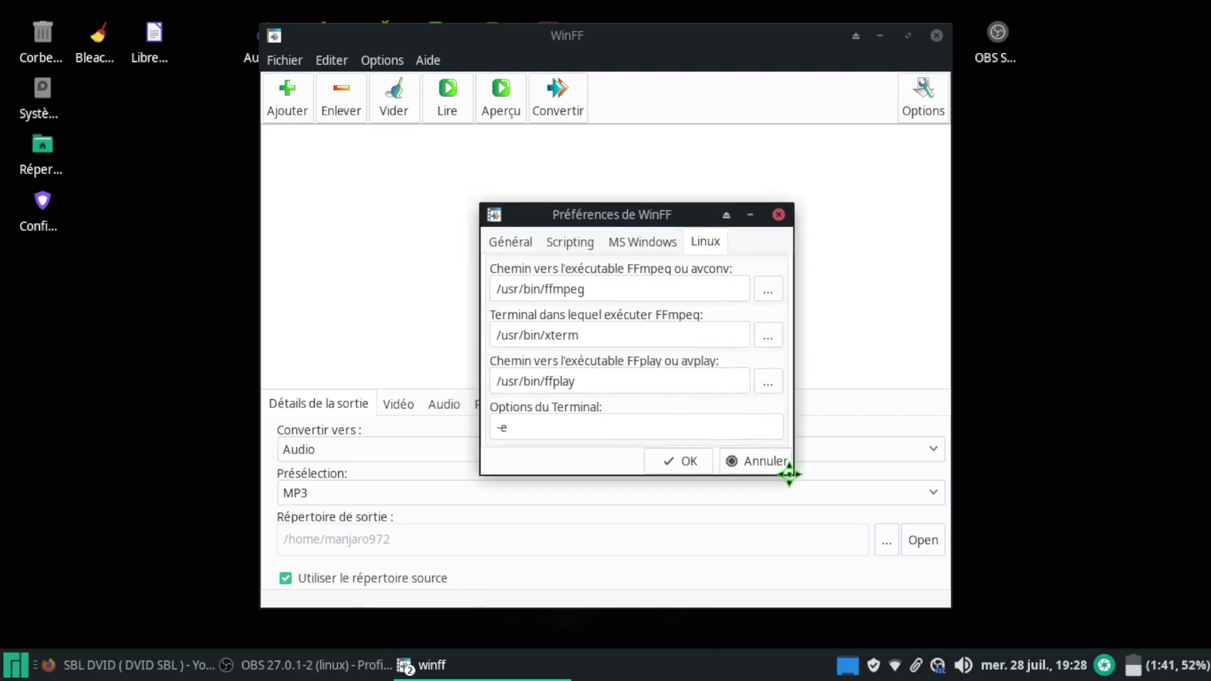
drag(667, 218, 592, 189)
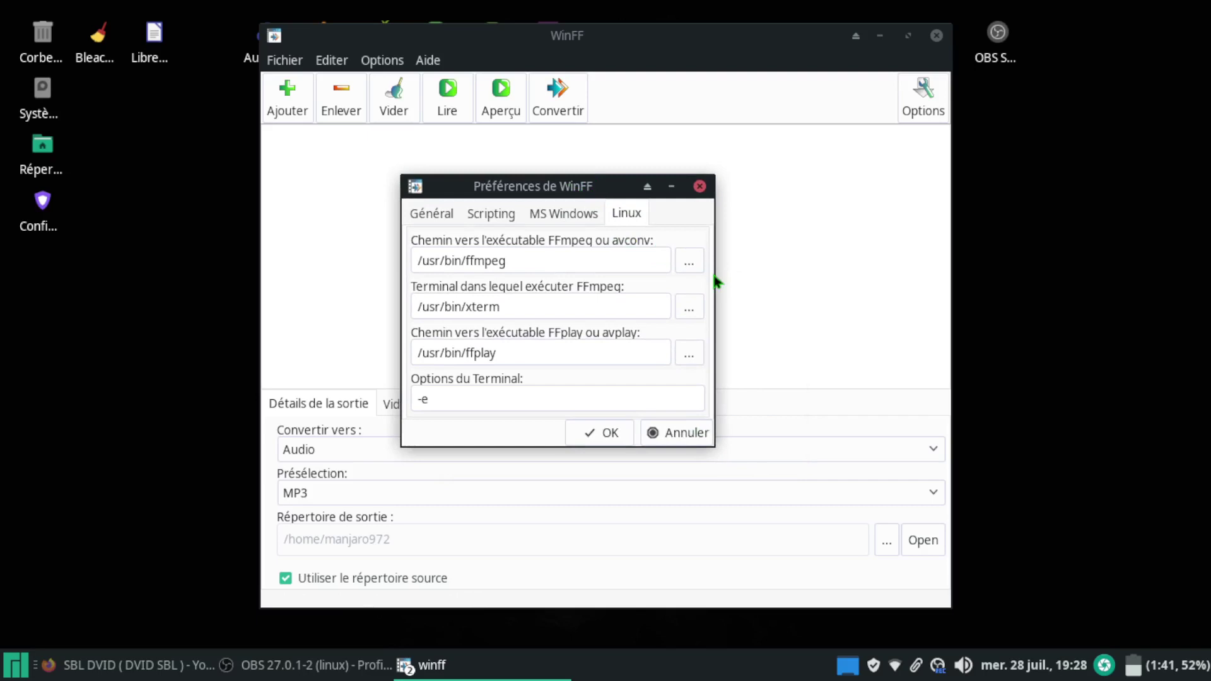
drag(713, 273, 784, 273)
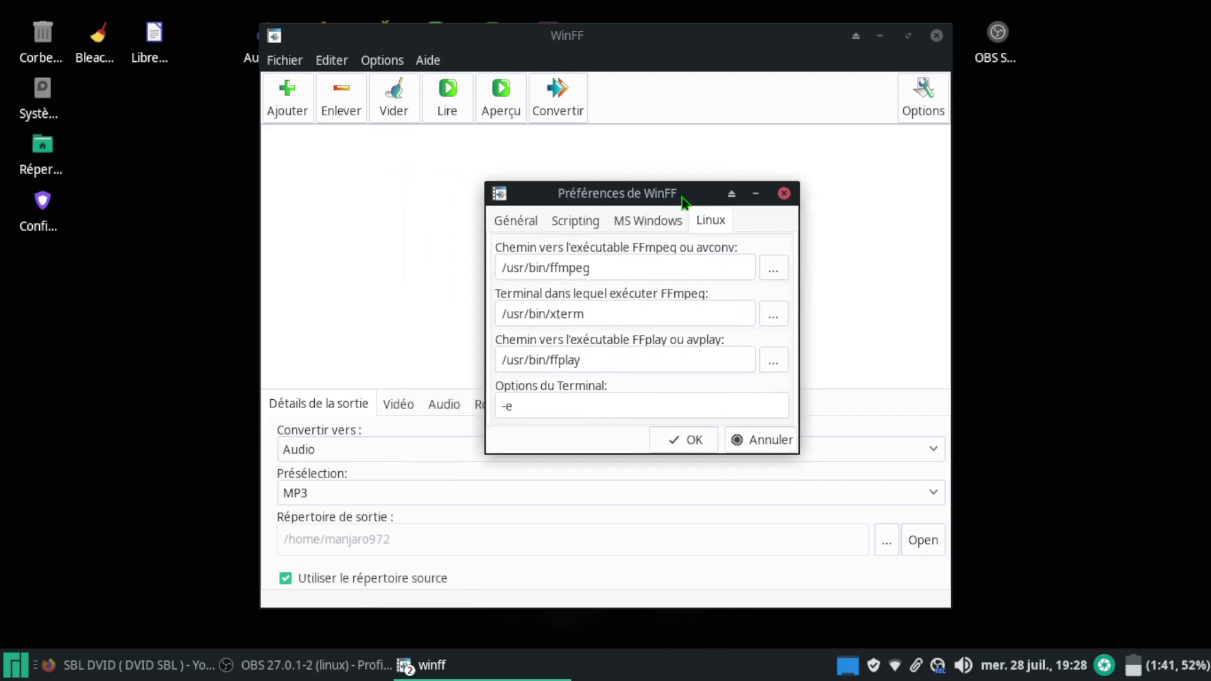
drag(681, 200, 641, 175)
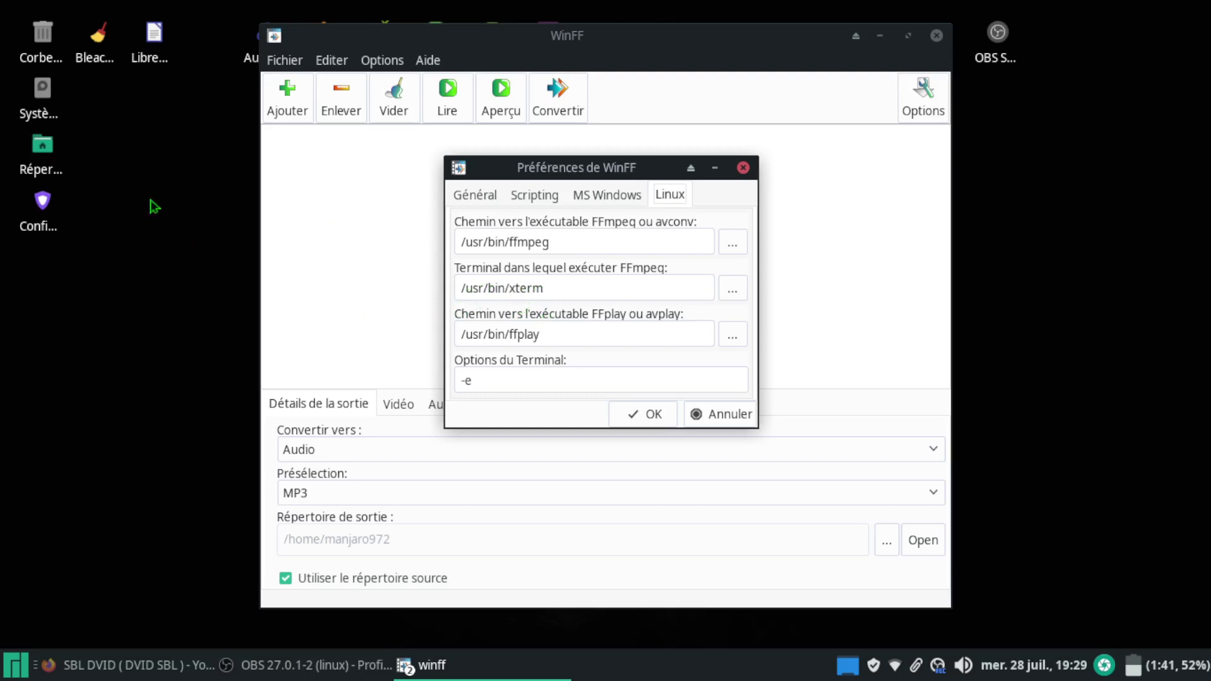
- Open the /usr/bin folder of the file system in the file manager
click(40, 100)
double_click(40, 99)
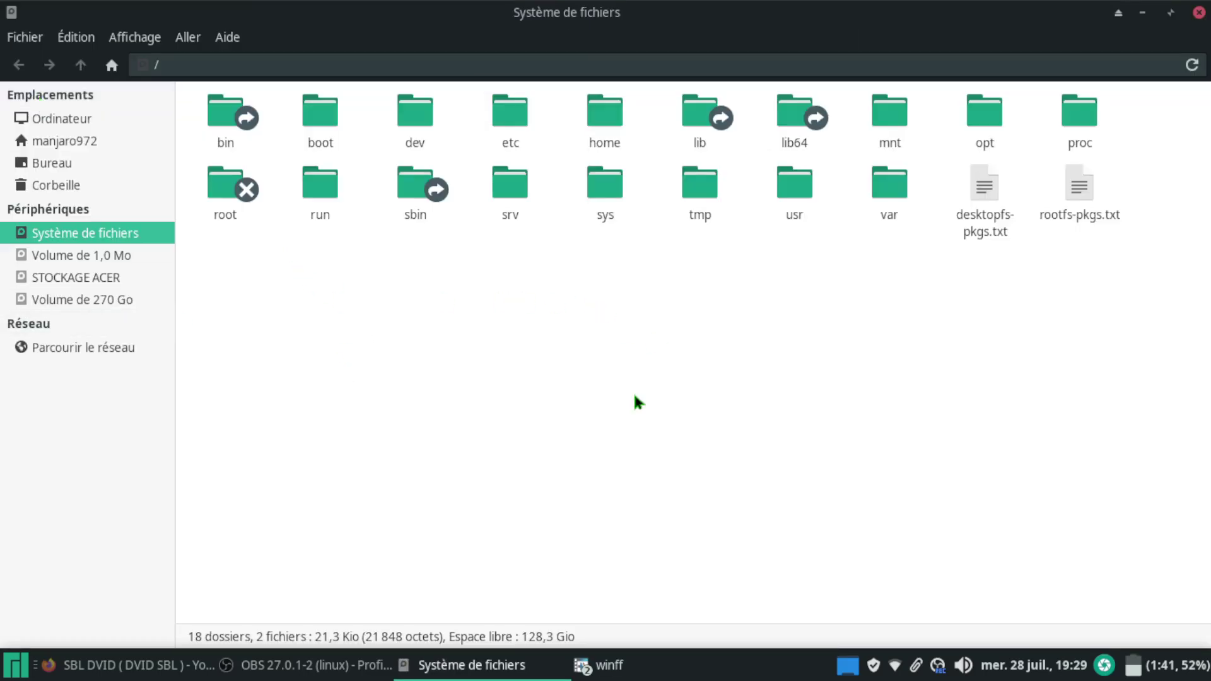
double_click(795, 183)
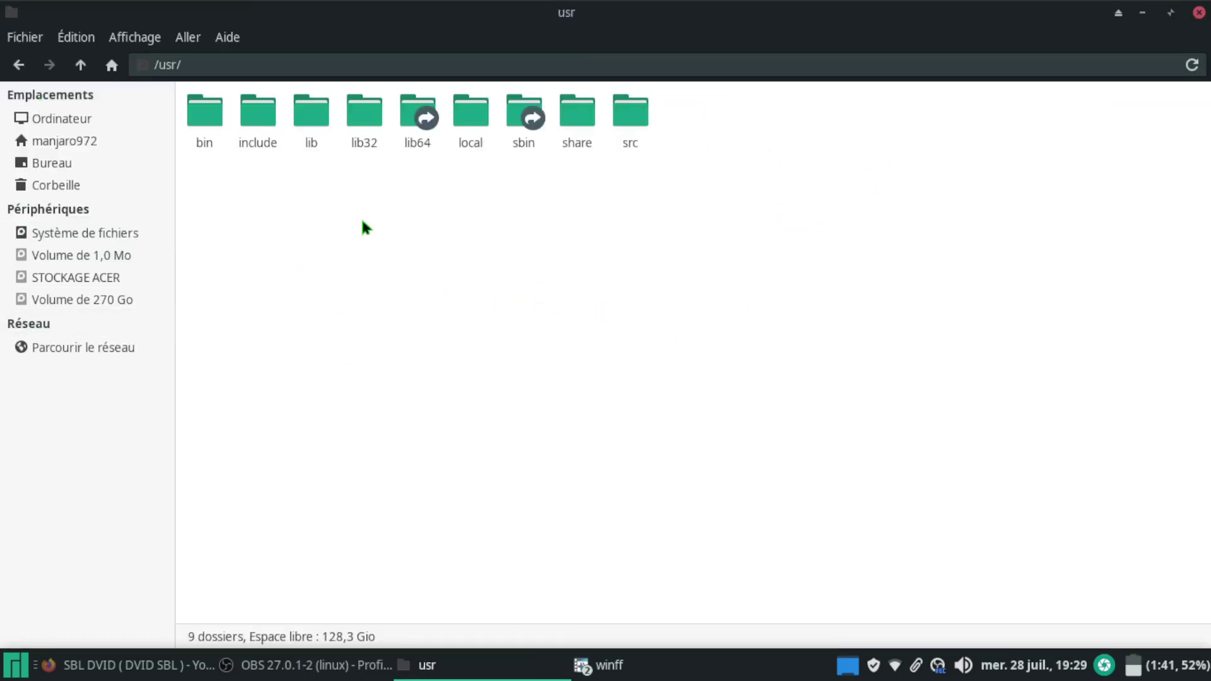
double_click(206, 121)
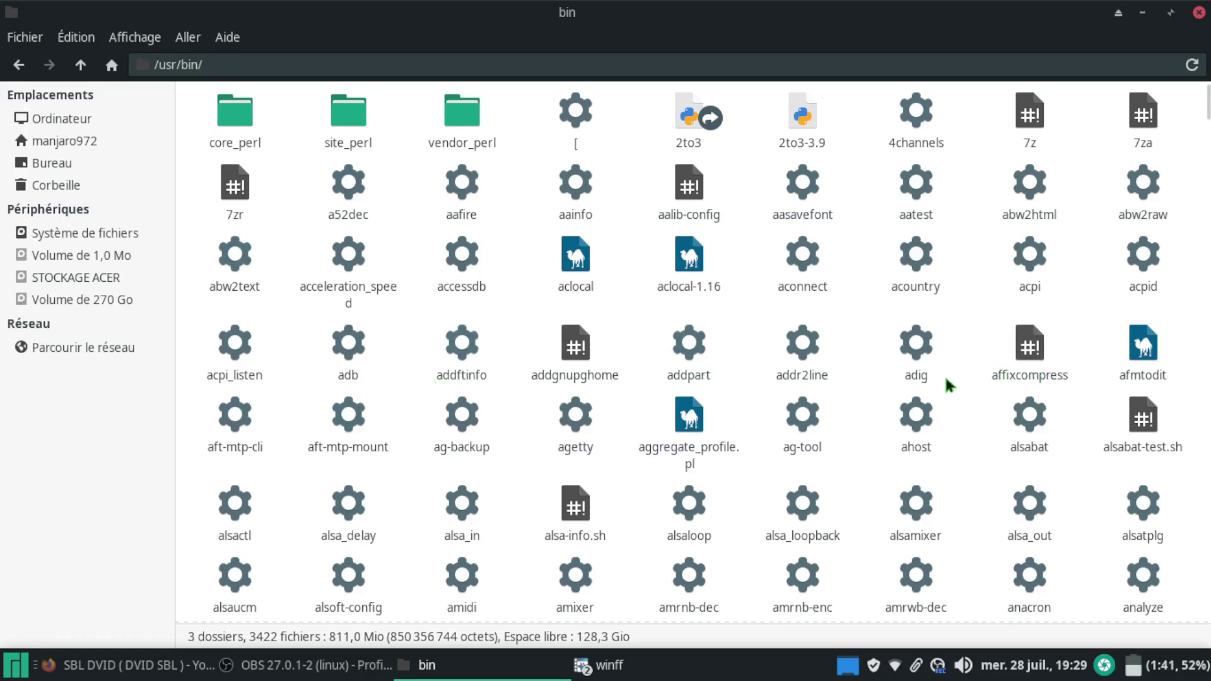
- Look for the xterm executable among the files in /usr/bin, and close the file manager
scroll(944, 375, down, 8)
scroll(944, 374, up, 7)
scroll(944, 375, up, 1)
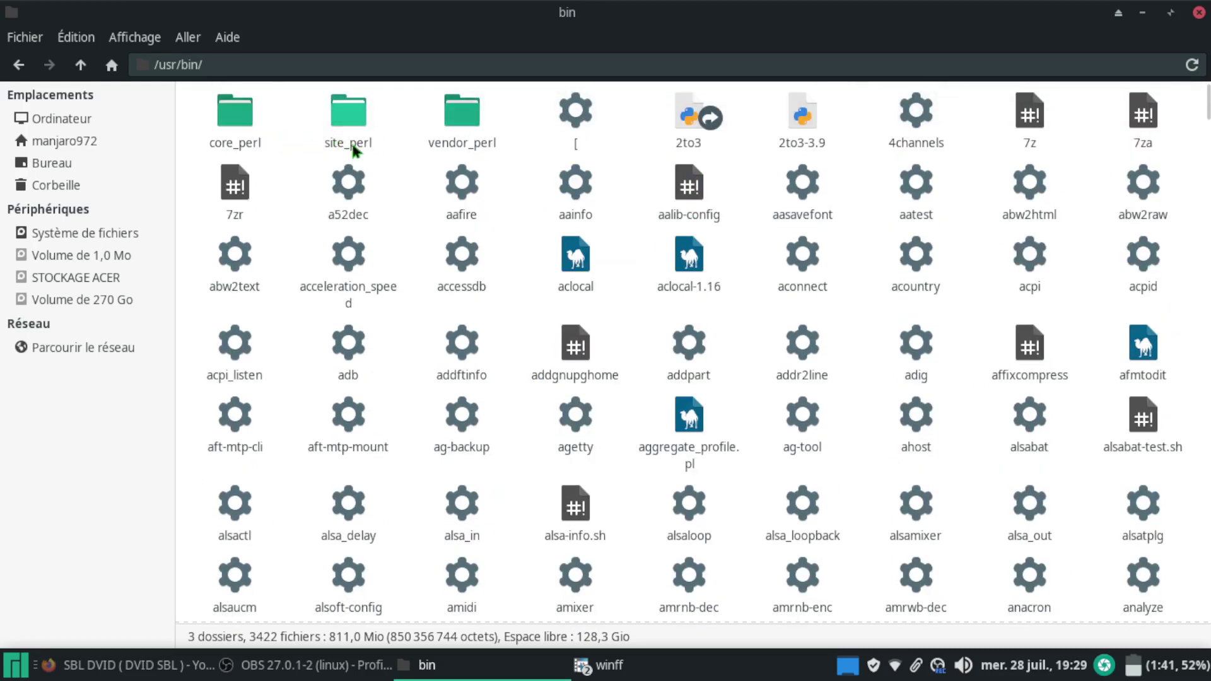
scroll(896, 366, down, 10)
scroll(1053, 381, down, 20)
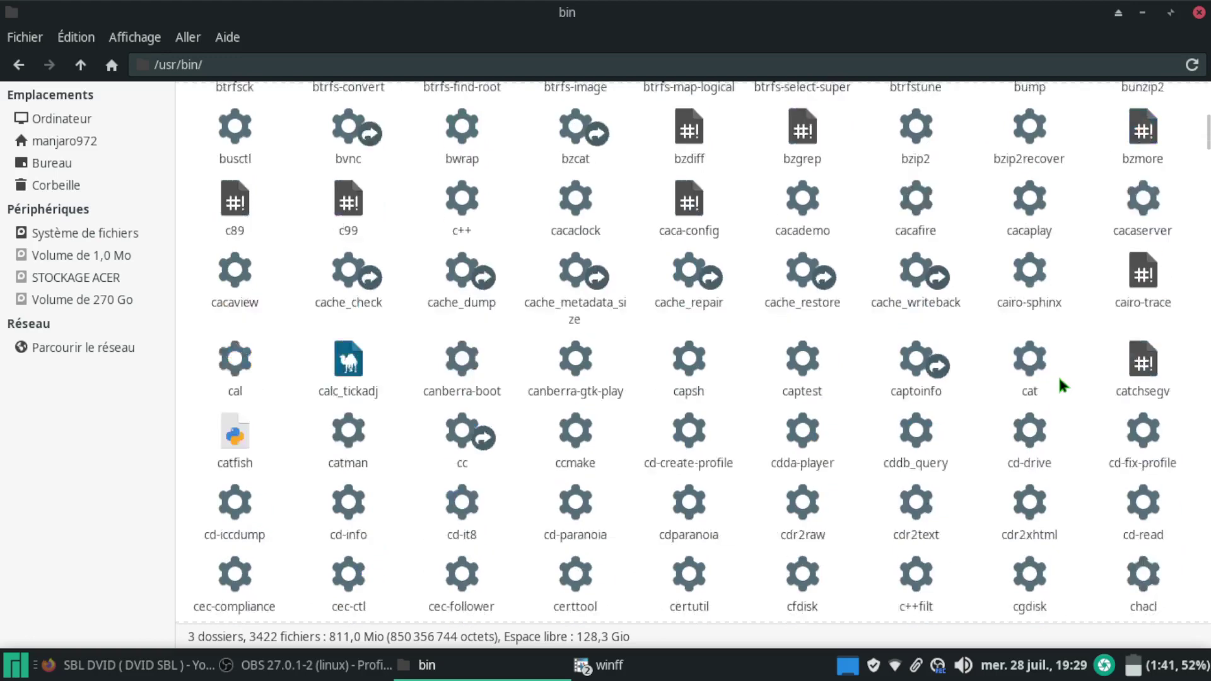
scroll(1204, 177, down, 3)
drag(1205, 177, 1204, 586)
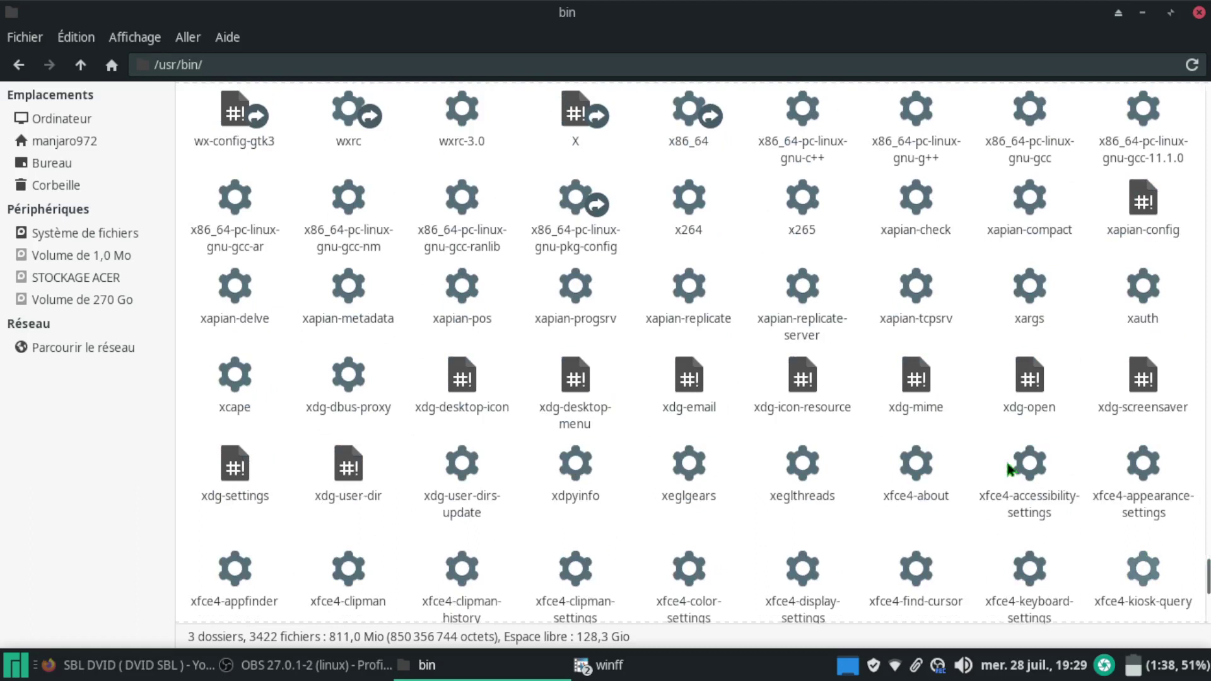
scroll(793, 302, down, 5)
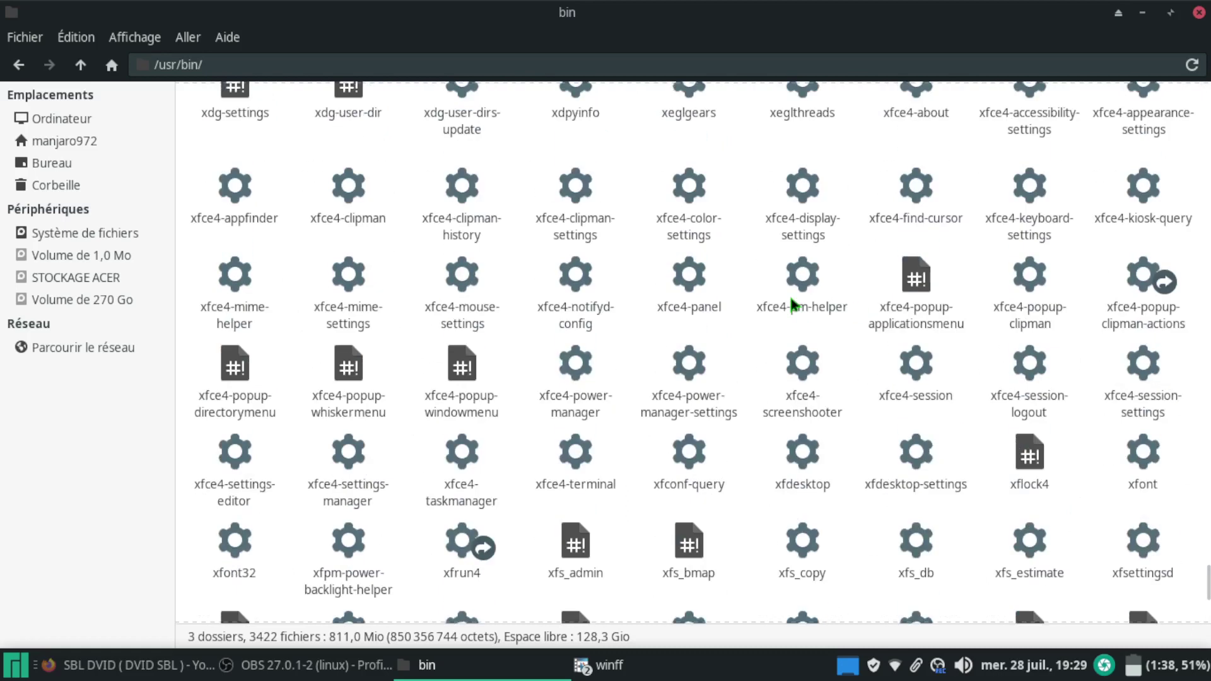
scroll(794, 304, down, 4)
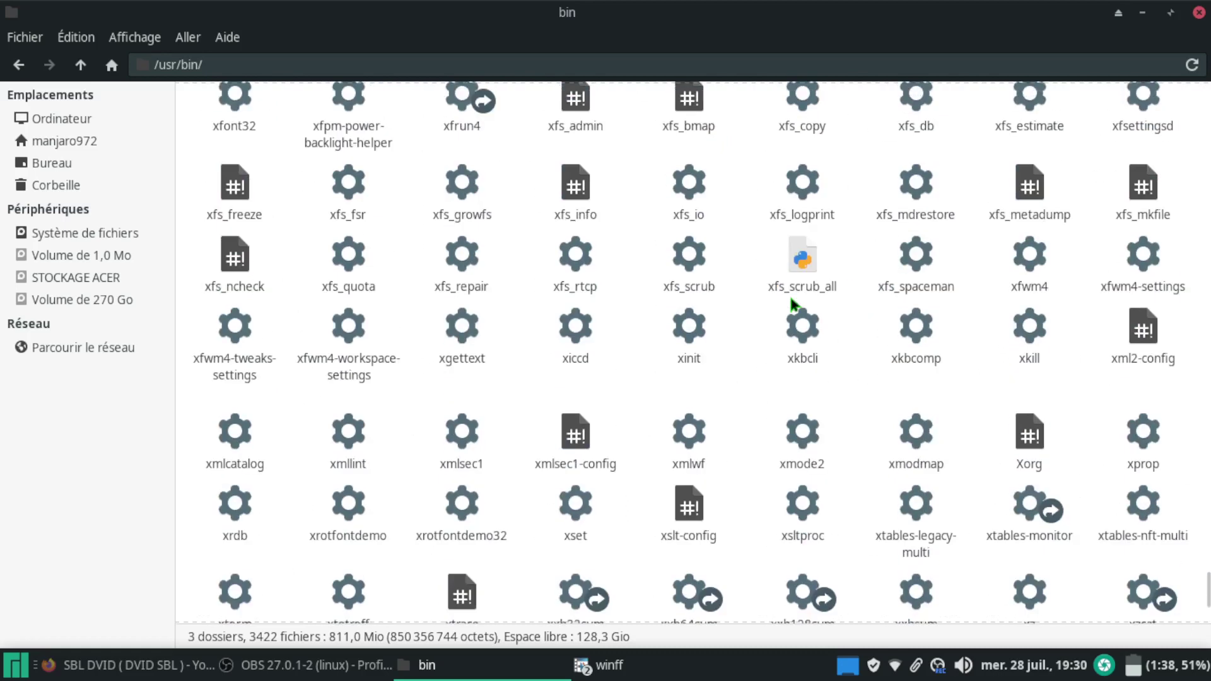
scroll(793, 304, down, 3)
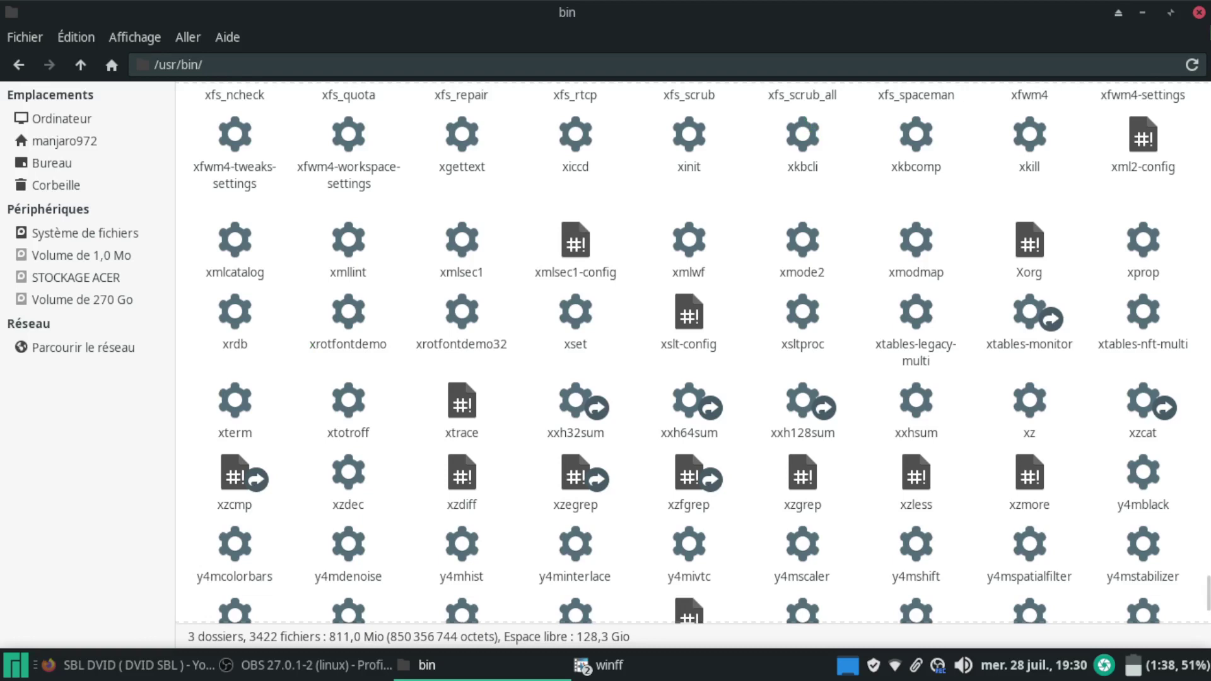
click(1198, 12)
- Keep /usr/bin/xterm as the terminal for running FFmpeg and accept the preferences
click(545, 289)
drag(546, 289, 462, 289)
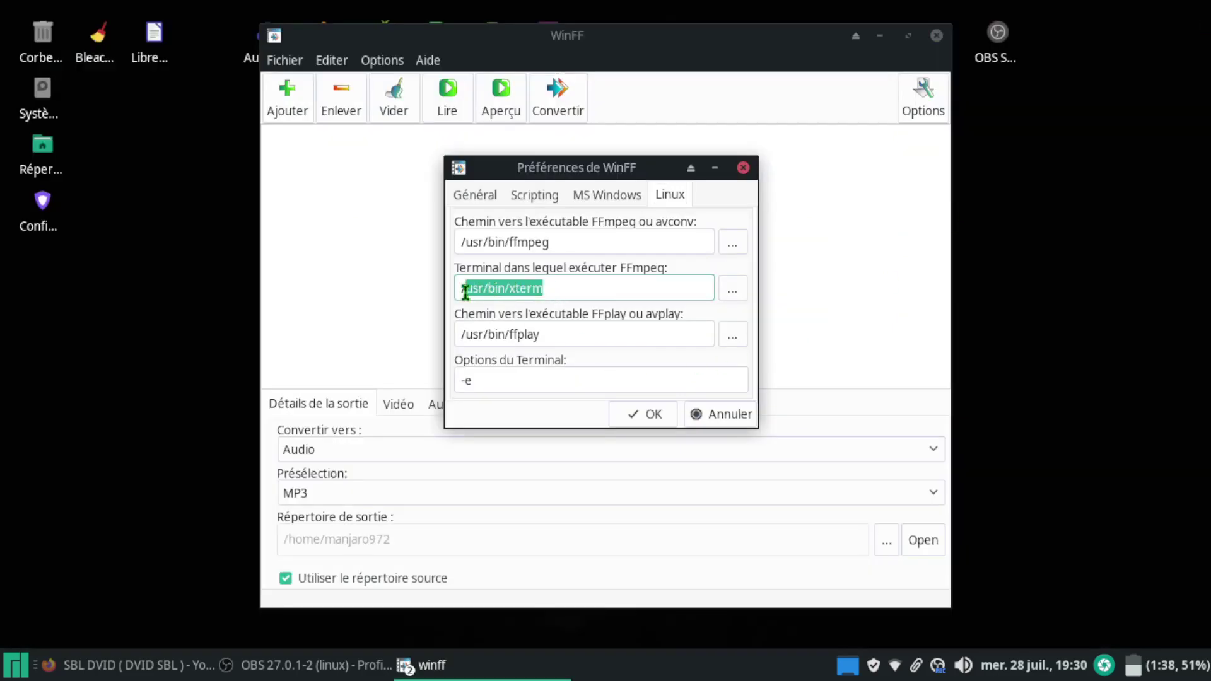
click(558, 289)
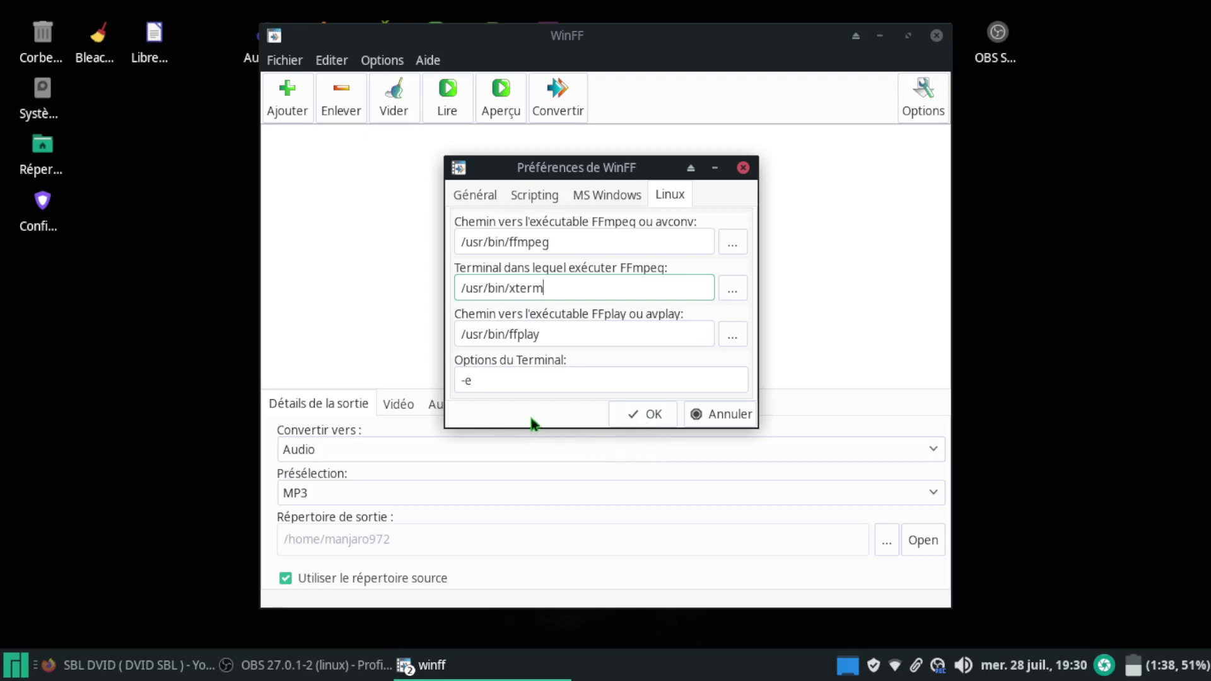
click(645, 418)
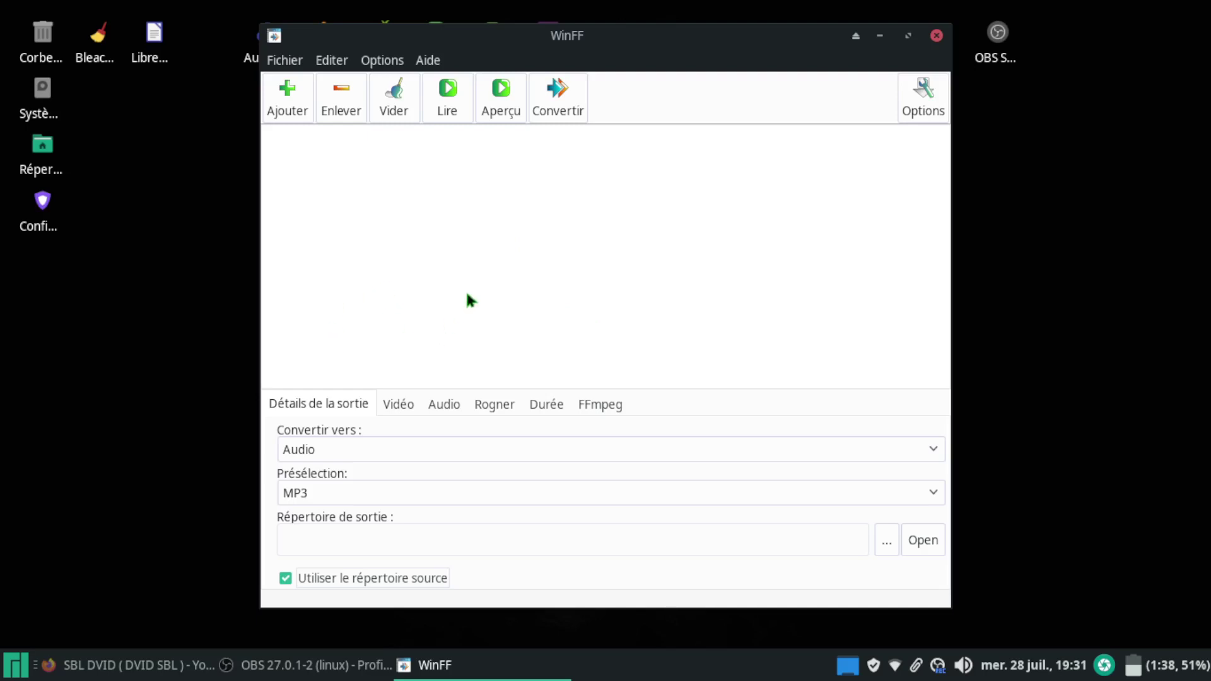
- Toggle the additional conversion options off and on again, and set the audio bitrate to 320
click(922, 100)
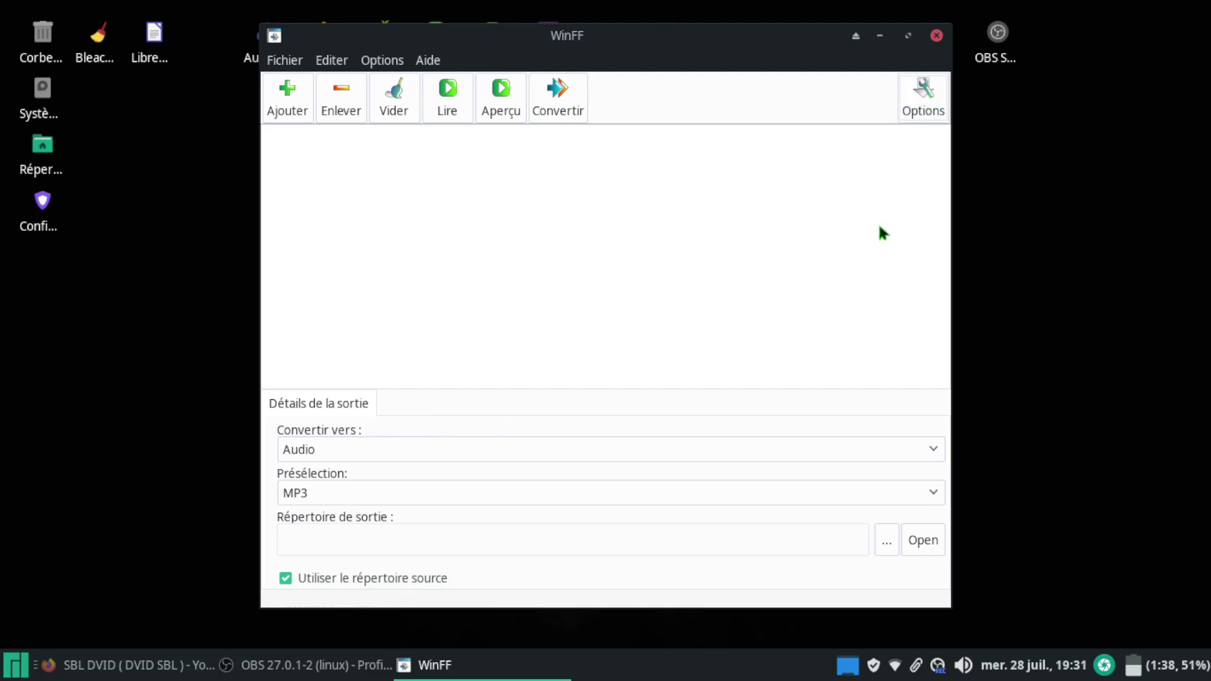
click(926, 112)
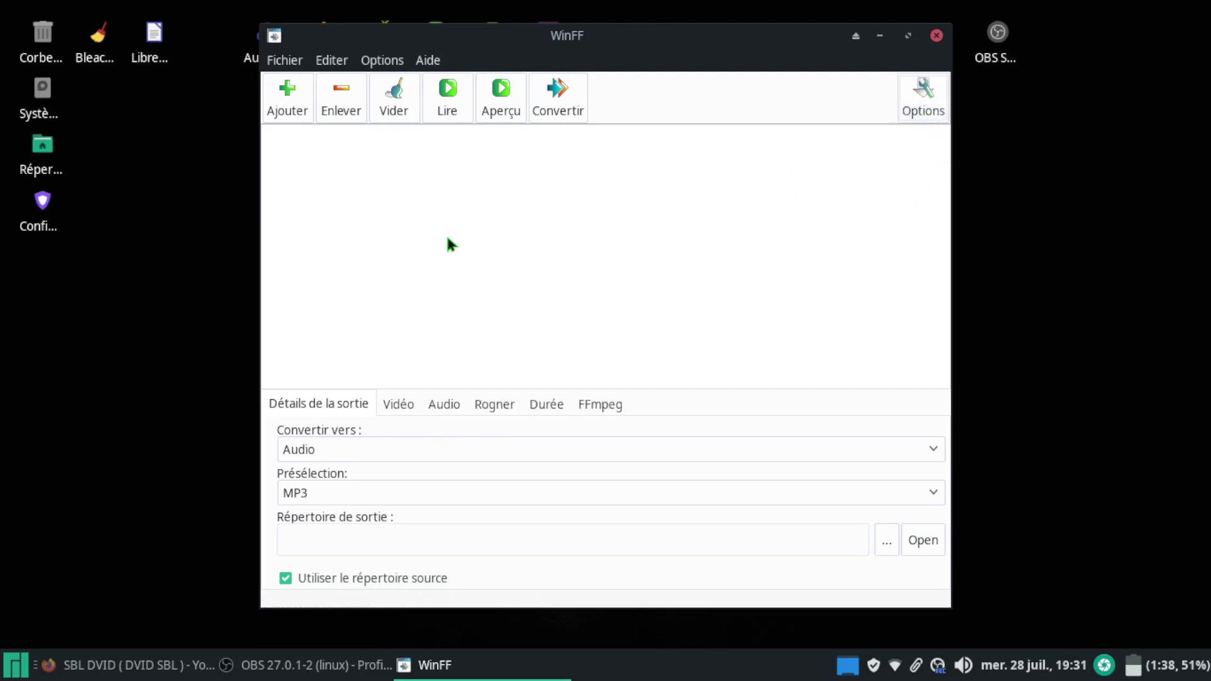
click(436, 407)
click(278, 449)
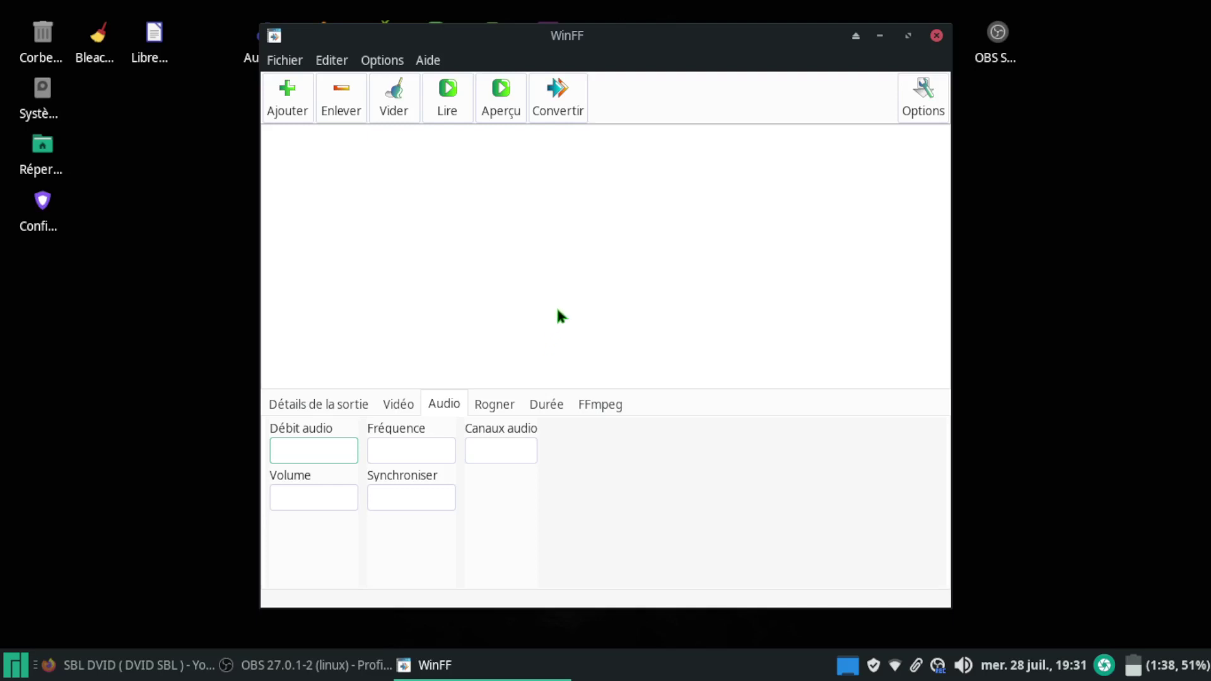
text(320)
- Review the video conversion settings alongside the audio ones
click(406, 407)
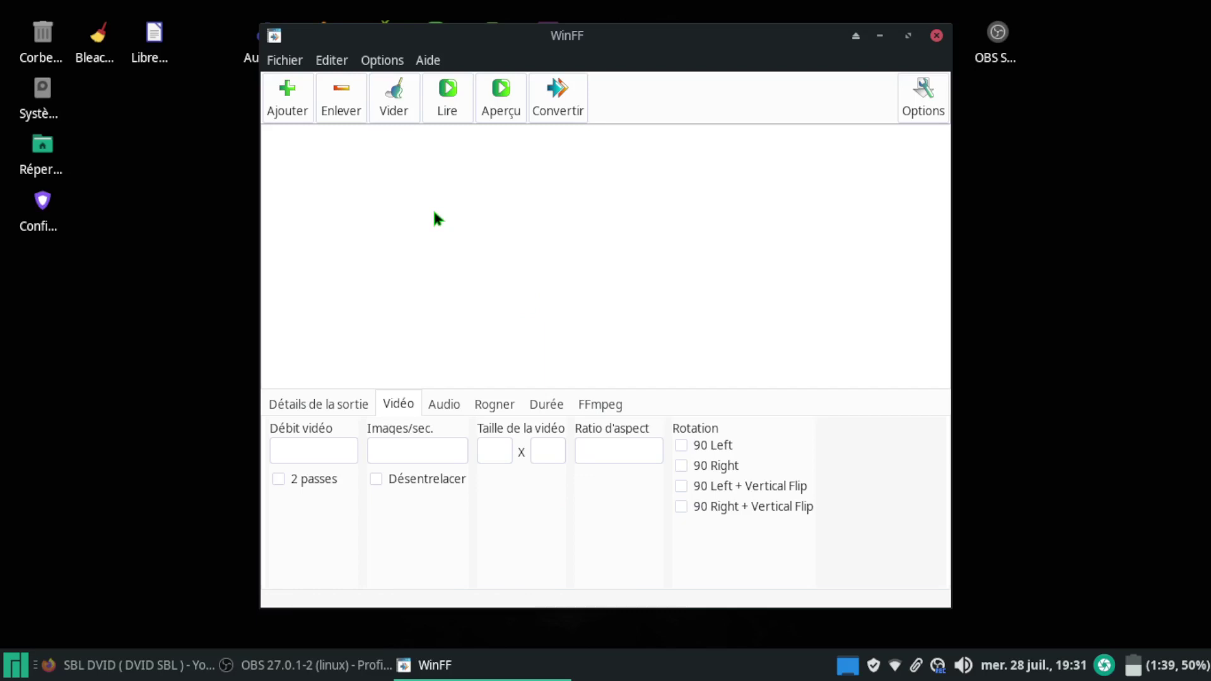
click(436, 410)
click(401, 406)
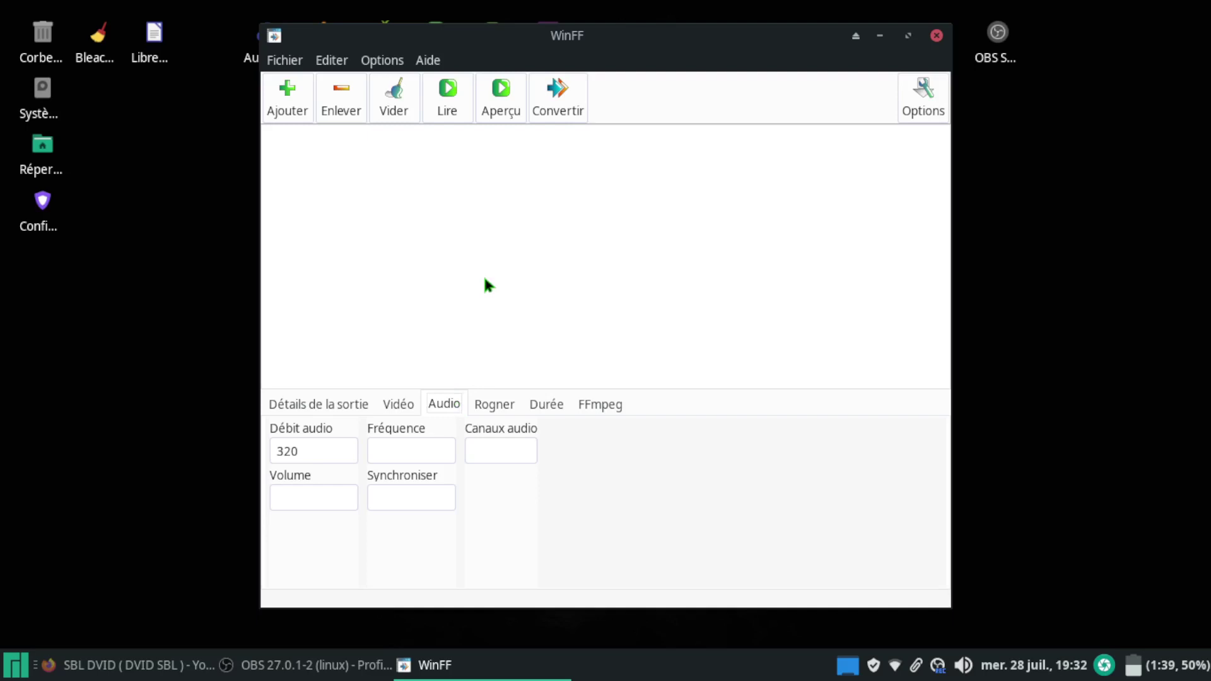
click(401, 405)
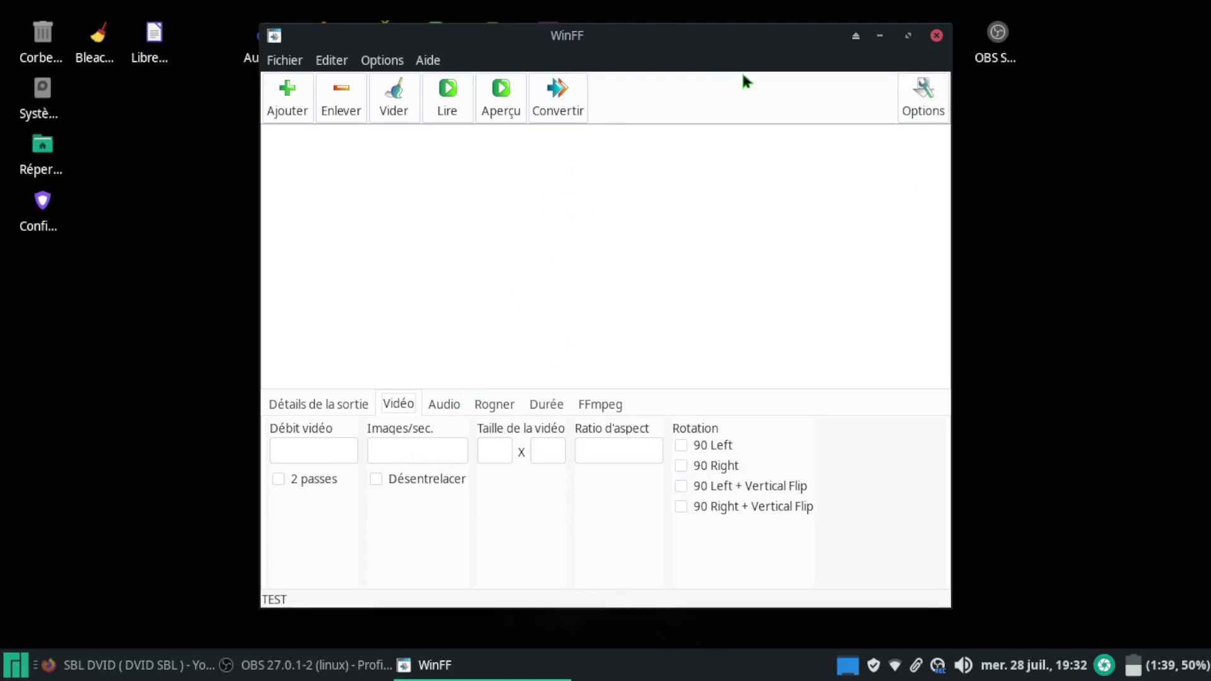
- Close WinFF and switch to the OBS window
click(935, 38)
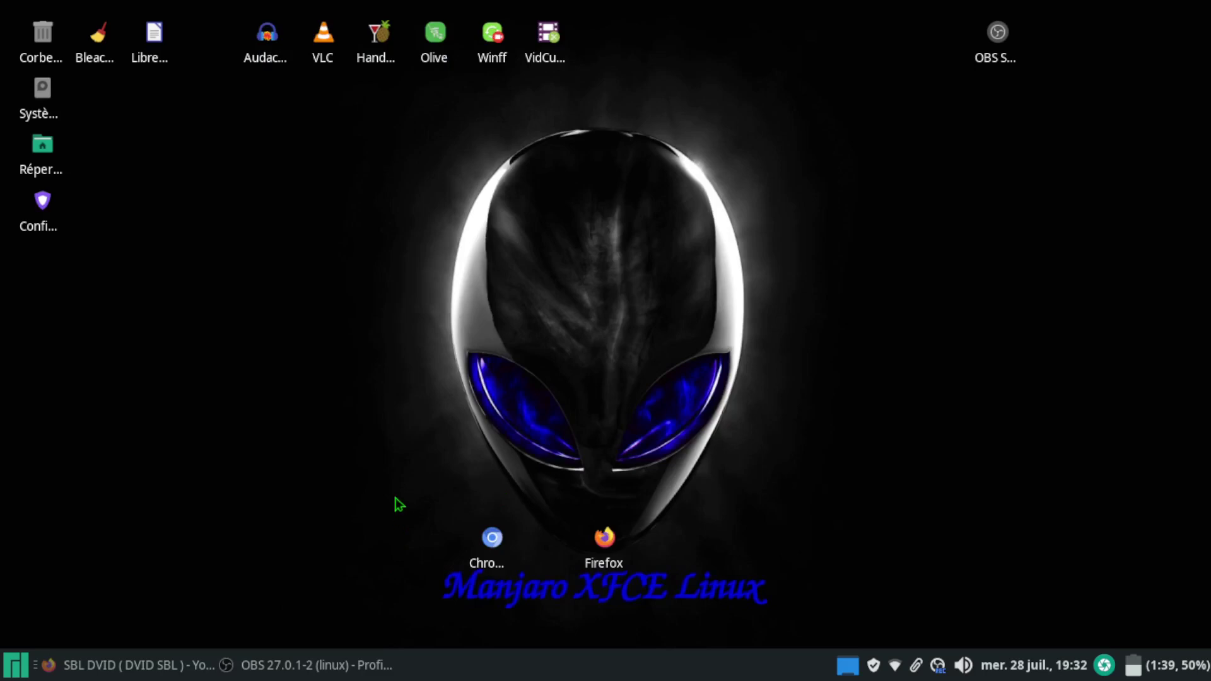
click(328, 665)
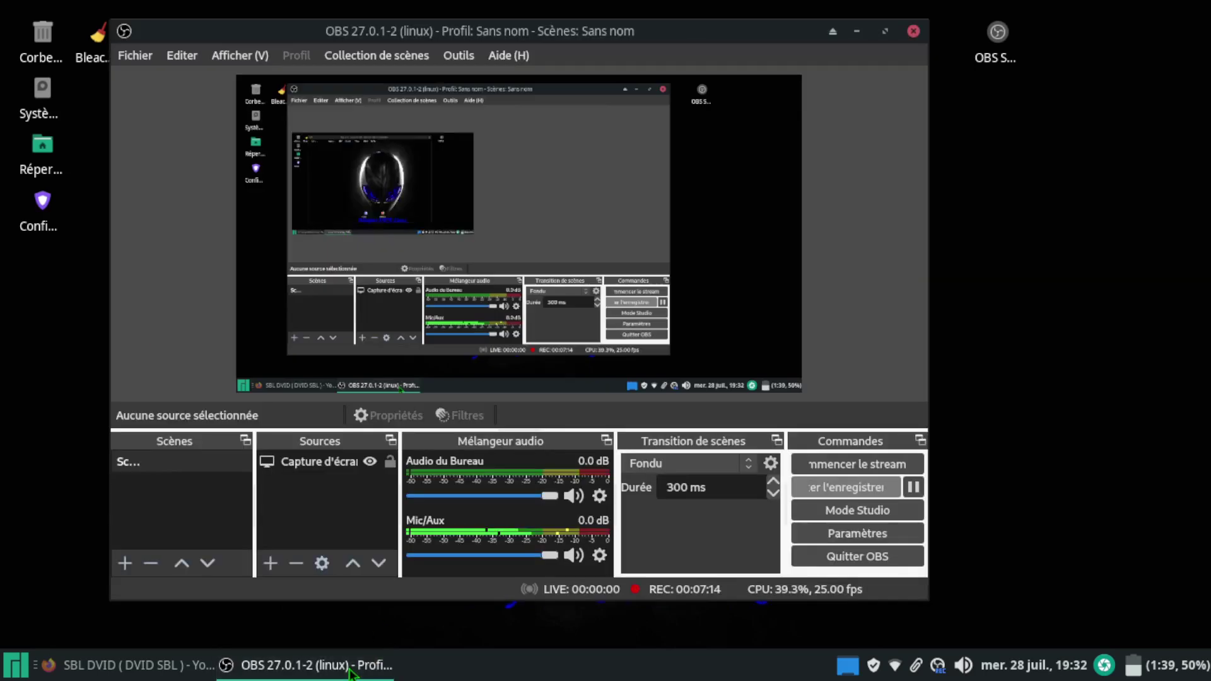